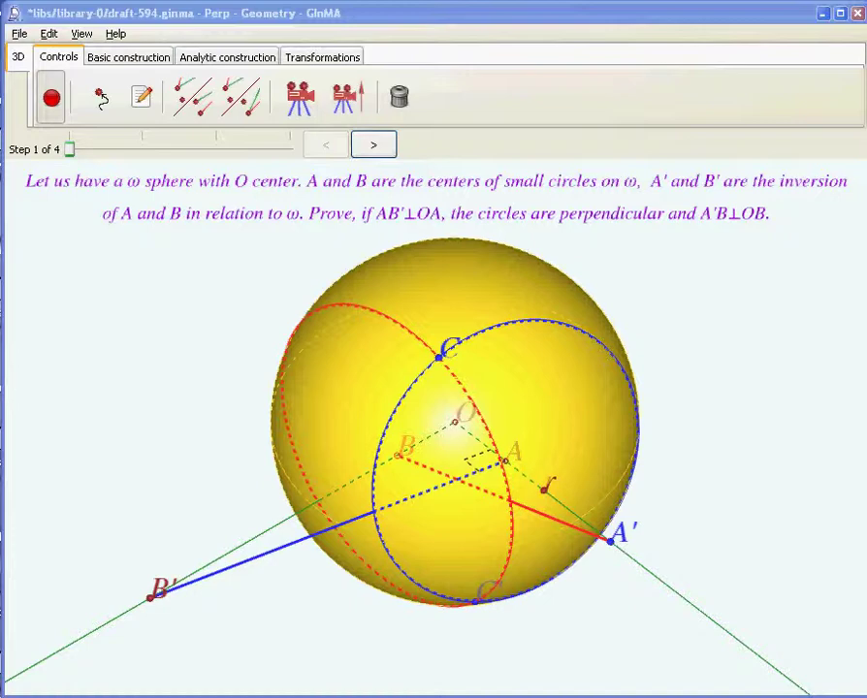
# - Move point A' of the Perp construction so both perpendicular circles and B' redraw
pyautogui.moveTo(611, 540); pyautogui.dragTo(574, 516)
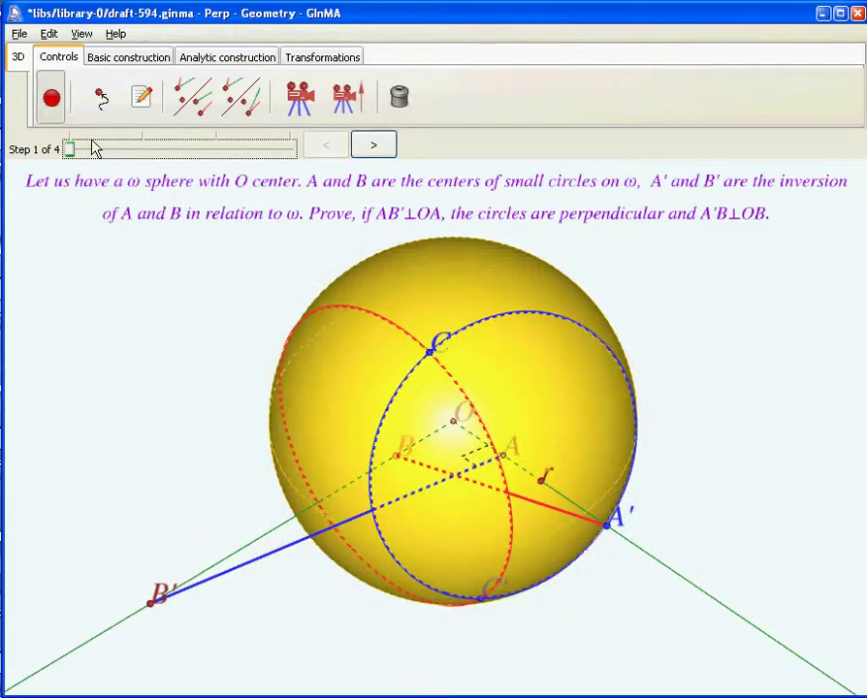
# - With the move/rotate tool, turn the sphere construction back and forth to new angles
pyautogui.click(101, 97)
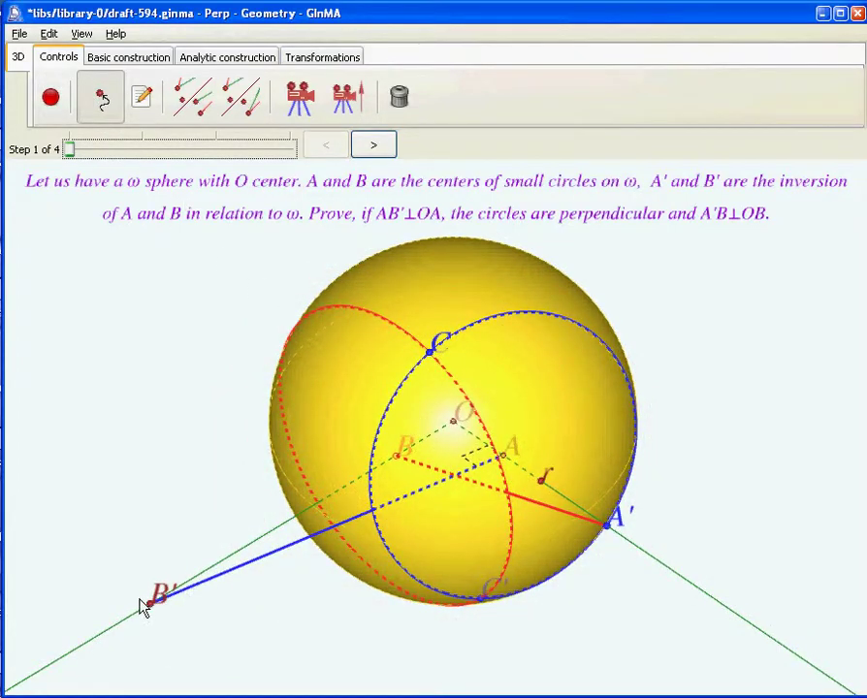
pyautogui.moveTo(629, 530); pyautogui.dragTo(563, 526)
pyautogui.moveTo(531, 491); pyautogui.dragTo(407, 485)
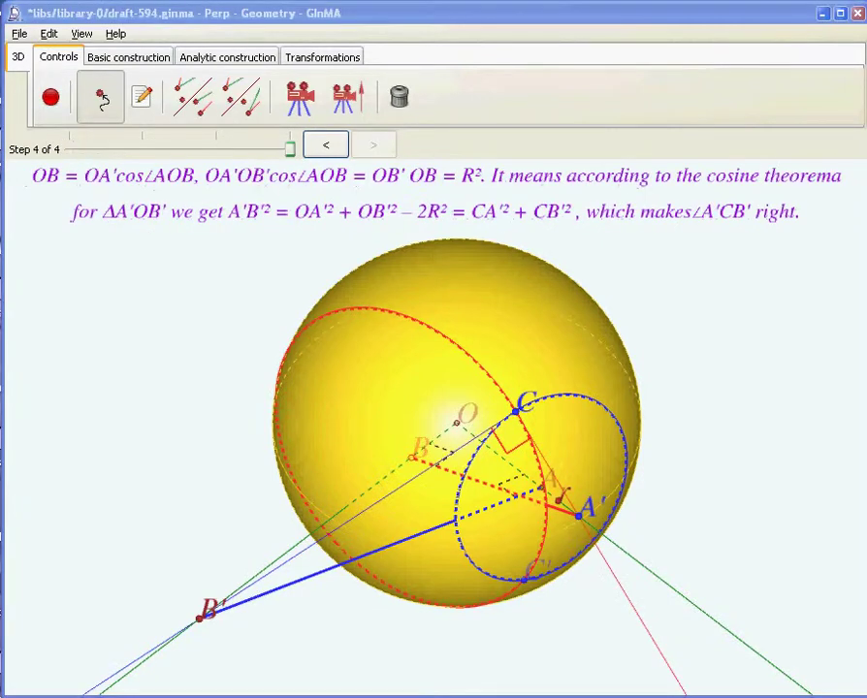
# - Reposition points A, B and B' to reshape the circles, then save draft-594.ginma
pyautogui.moveTo(551, 490); pyautogui.dragTo(516, 472)
pyautogui.moveTo(409, 465); pyautogui.dragTo(459, 413)
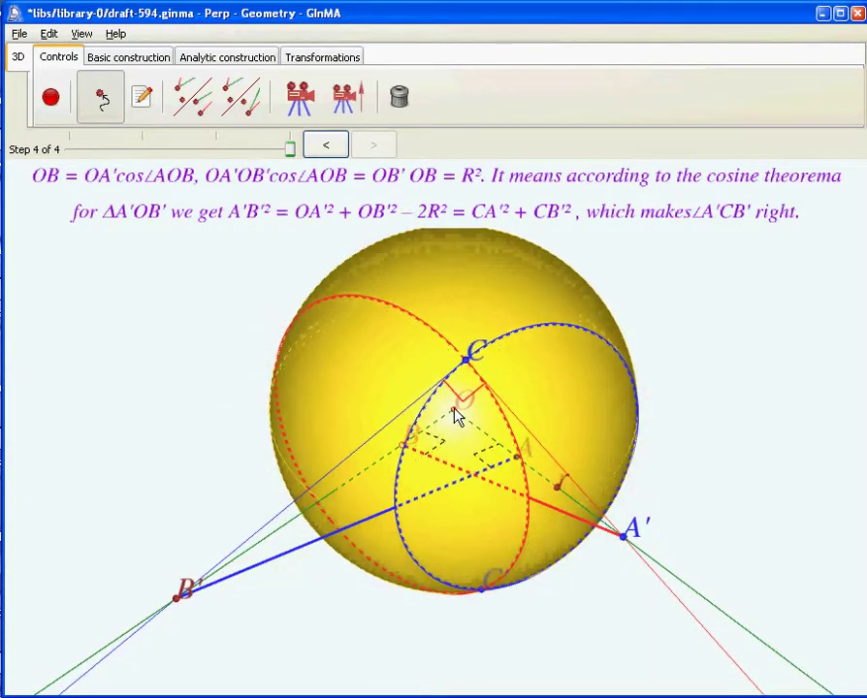
pyautogui.moveTo(526, 478); pyautogui.dragTo(411, 444)
pyautogui.moveTo(146, 578); pyautogui.dragTo(240, 595)
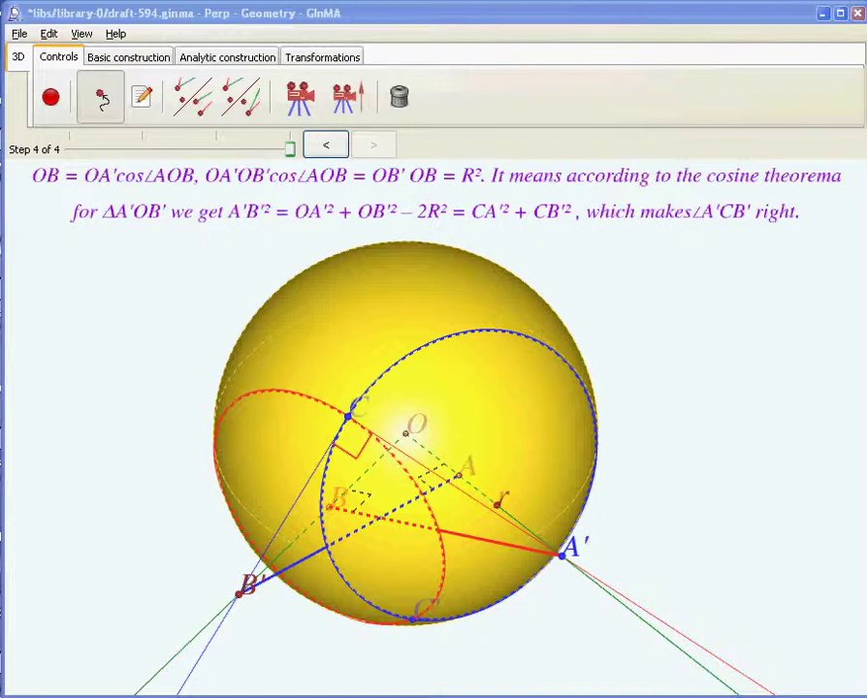
pyautogui.hotkey('ctrl', 's')
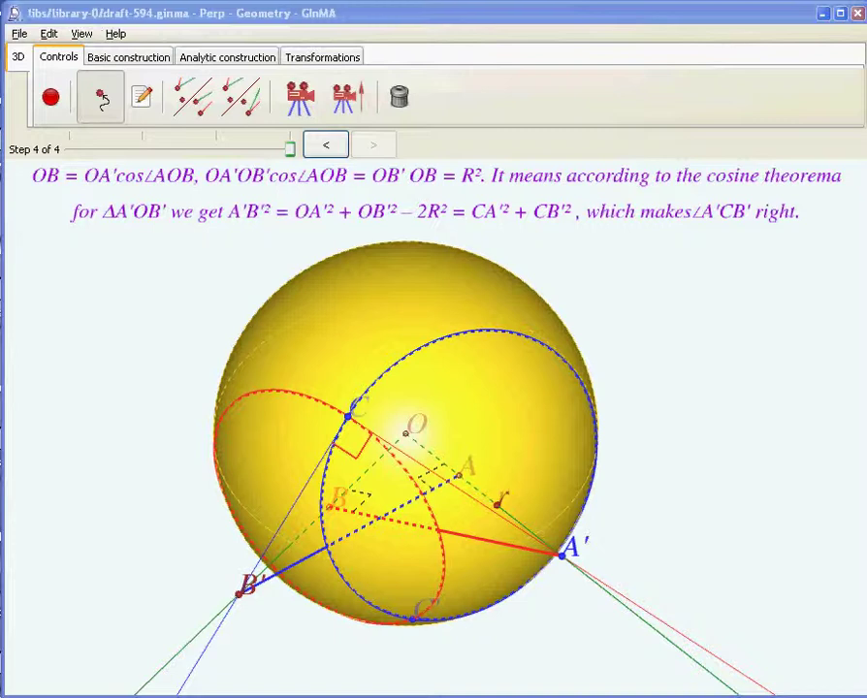
# - Load Perpendicular H³ from the library's Hyperbolic geometry section, collapsing Spherical geometry
pyautogui.click(20, 34)
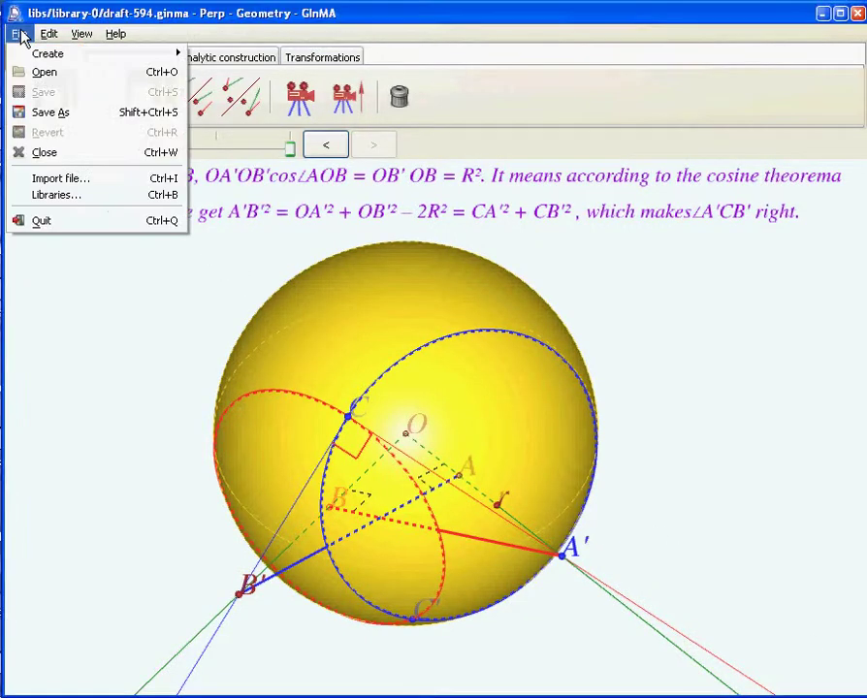
pyautogui.click(55, 72)
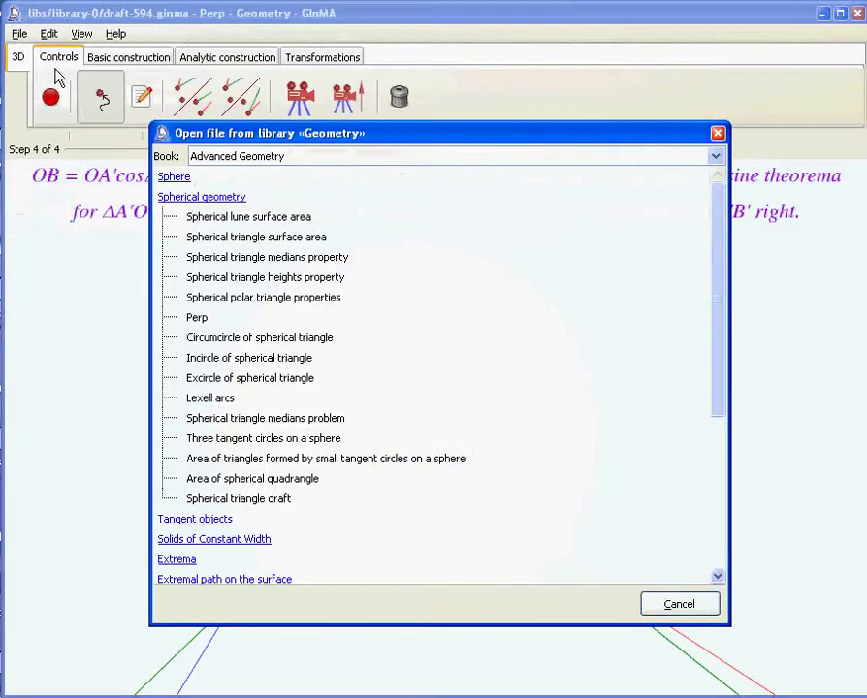
pyautogui.click(195, 200)
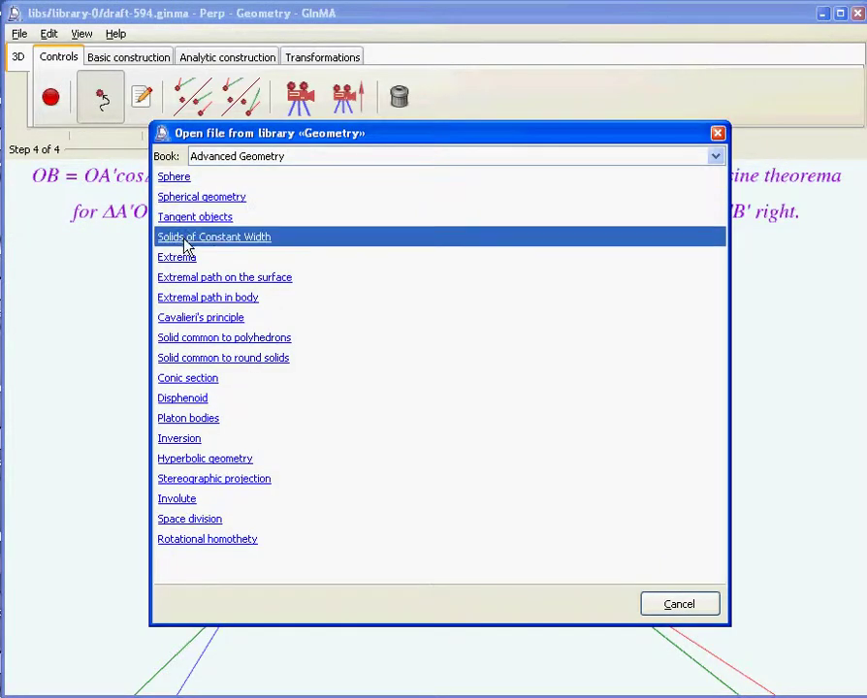
pyautogui.click(198, 463)
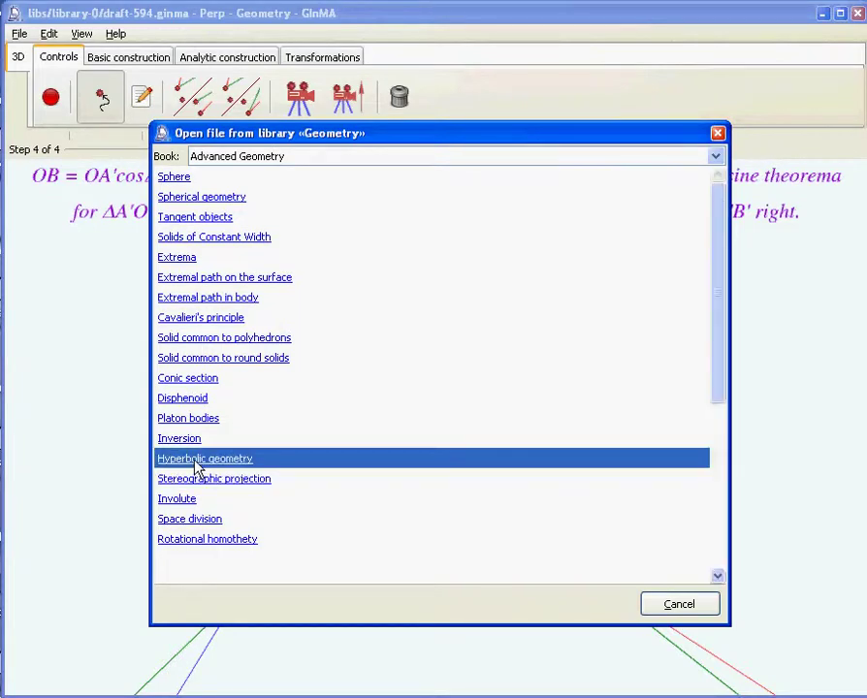
pyautogui.moveTo(717, 329); pyautogui.dragTo(711, 408)
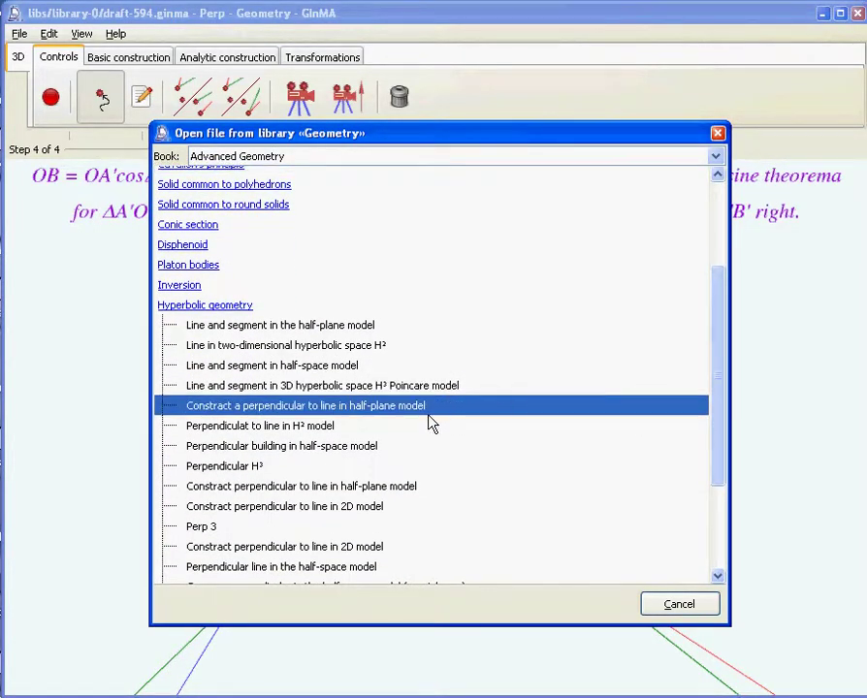
pyautogui.click(281, 470)
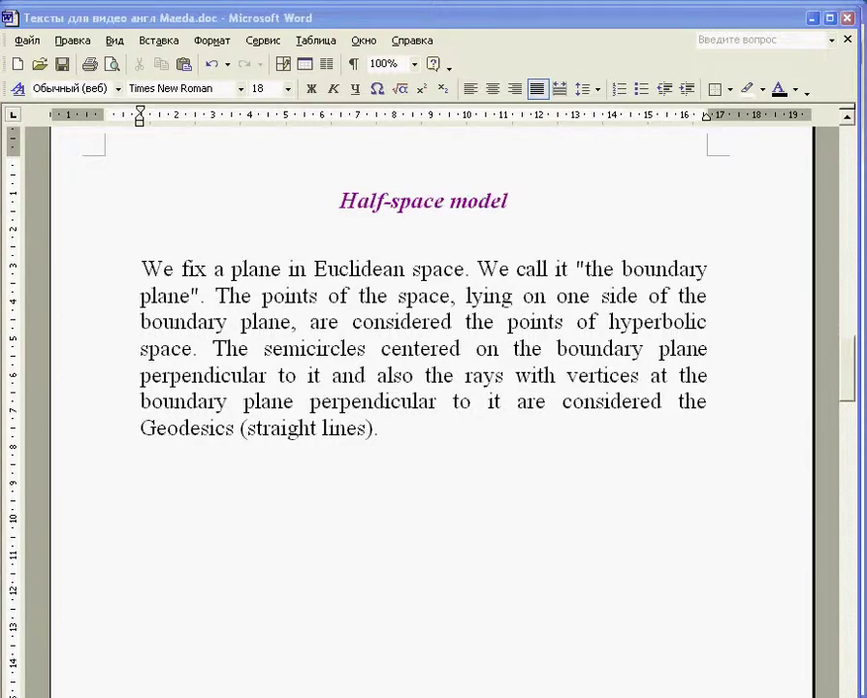
# - Close the Word document with the half-space model notes
pyautogui.click(847, 26)
# - Rotate the half-space scene into a broad perspective view and move B to widen arc AB
pyautogui.moveTo(260, 466); pyautogui.dragTo(579, 459)
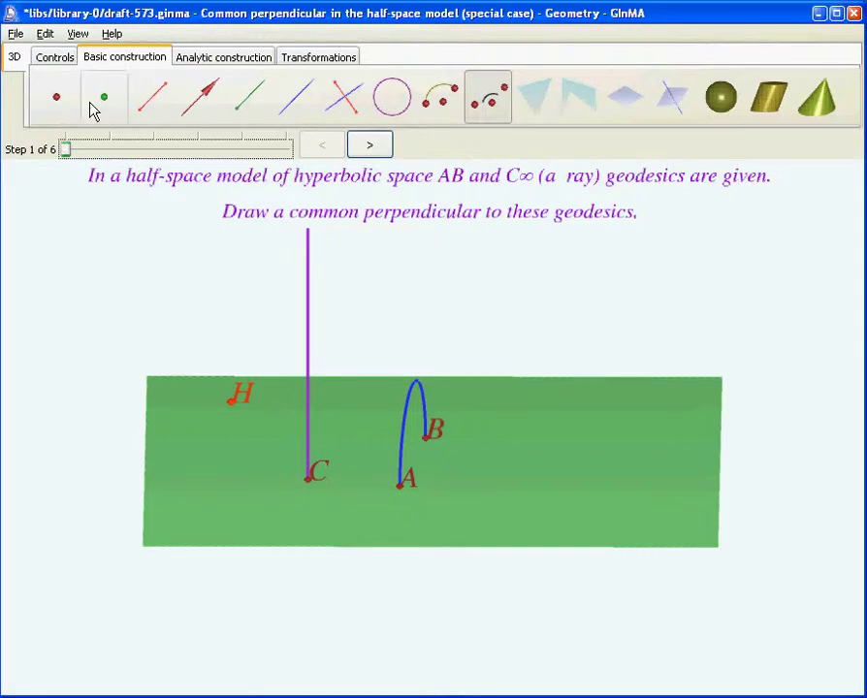
pyautogui.click(50, 58)
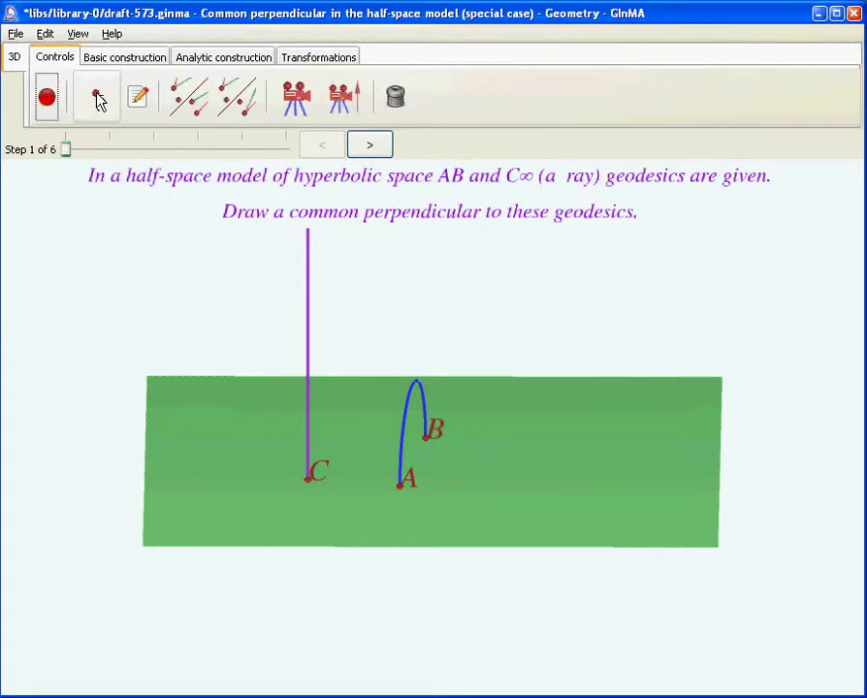
pyautogui.moveTo(205, 406); pyautogui.dragTo(380, 496)
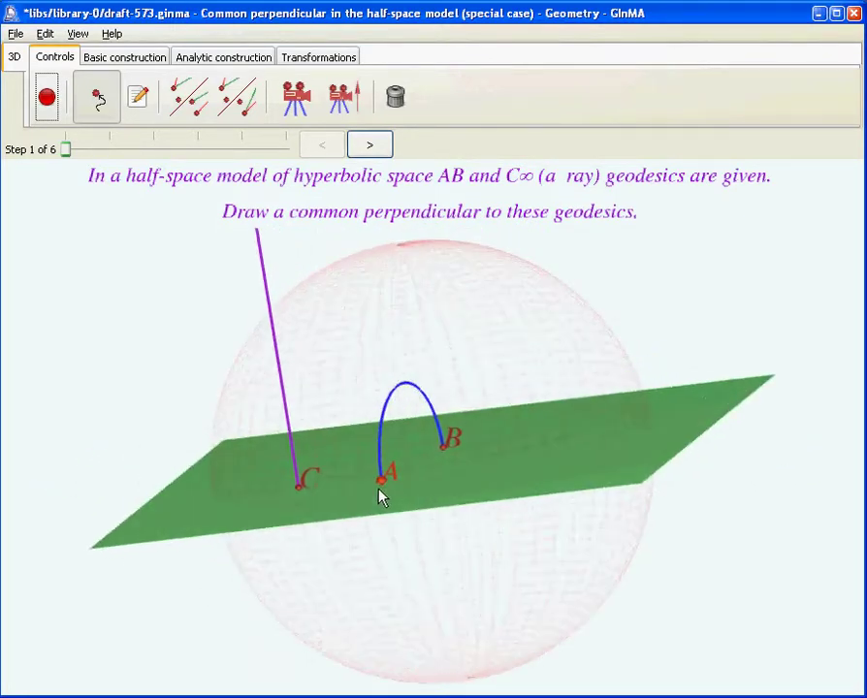
pyautogui.moveTo(631, 416); pyautogui.dragTo(568, 412)
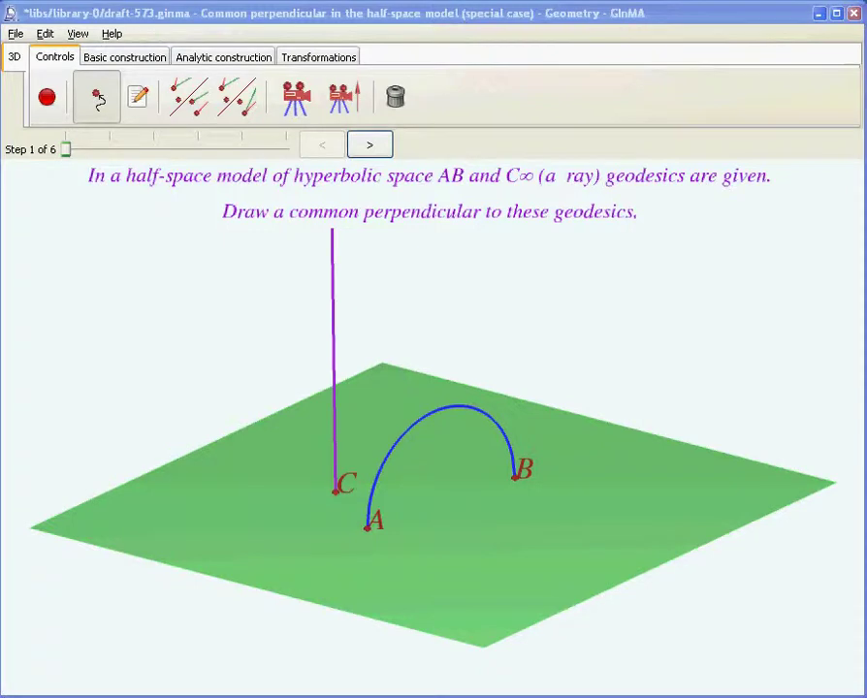
pyautogui.moveTo(523, 488)
pyautogui.mouseDown()
pyautogui.moveTo(516, 481)
pyautogui.moveTo(541, 471)
pyautogui.moveTo(538, 483)
pyautogui.mouseUp()
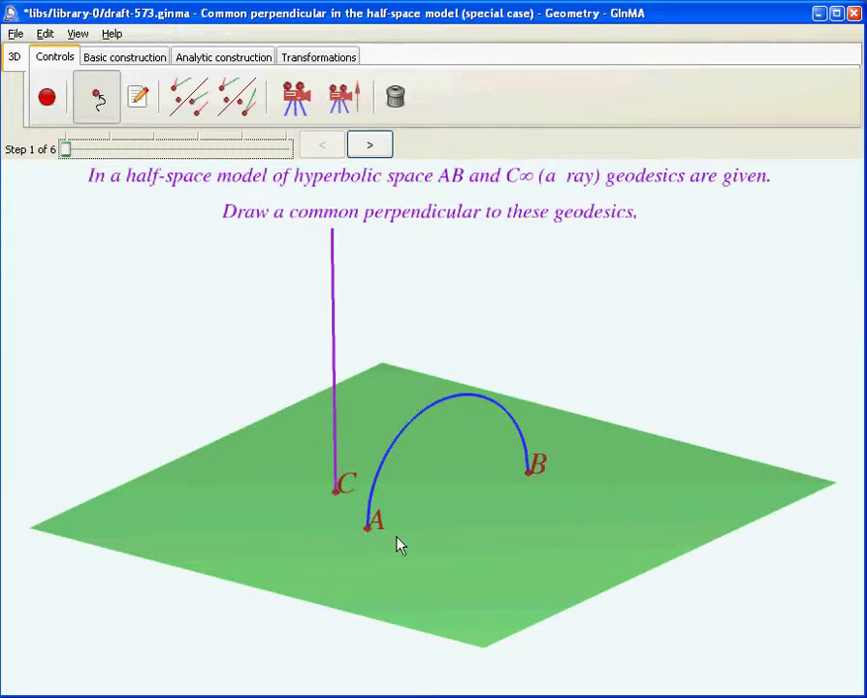
# - Step the construction forward to step 6 of 6, tilting the view to look from above
pyautogui.click(356, 156)
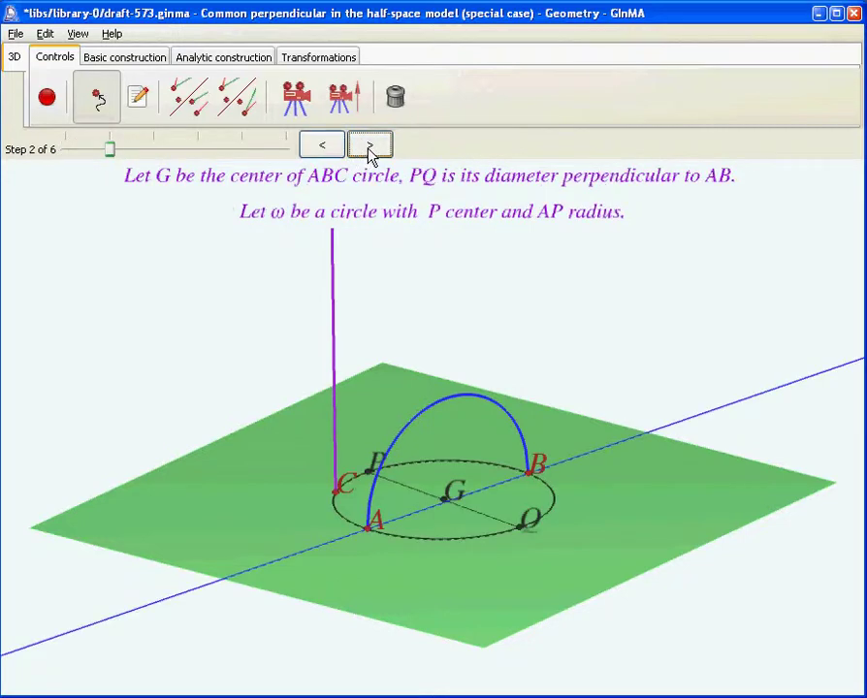
pyautogui.click(370, 148)
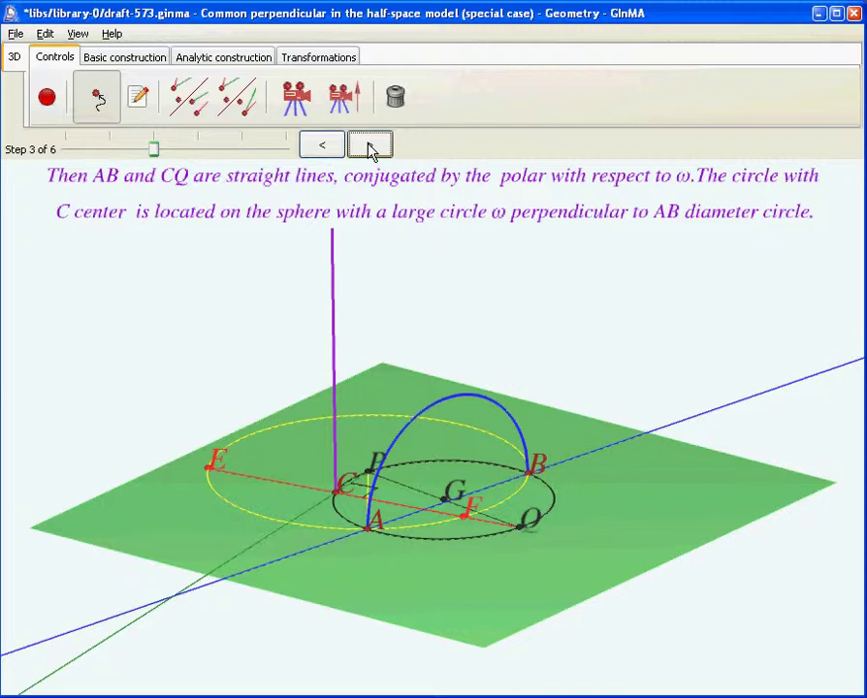
pyautogui.click(370, 147)
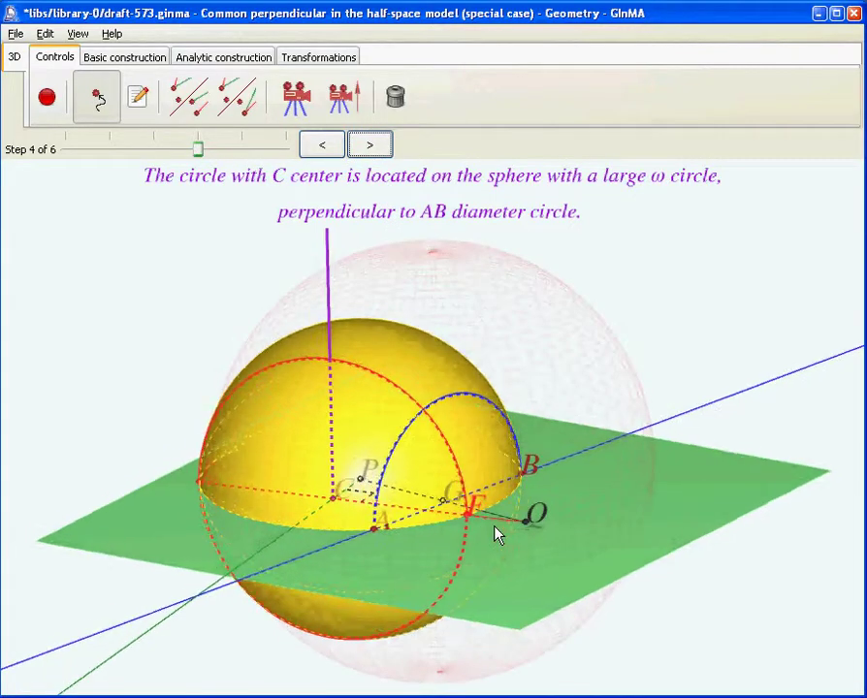
pyautogui.moveTo(490, 502); pyautogui.dragTo(419, 570)
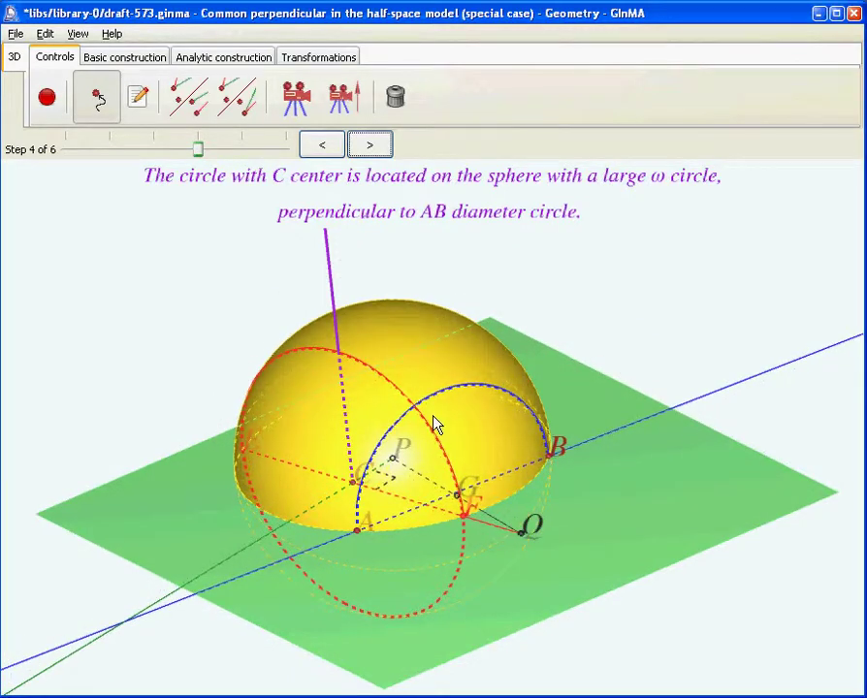
pyautogui.click(369, 148)
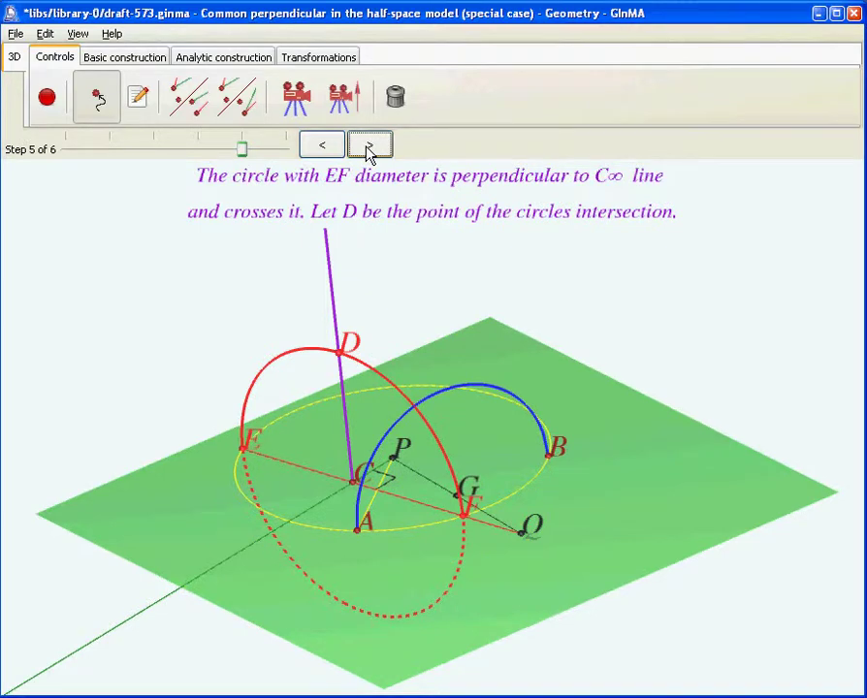
pyautogui.click(368, 148)
# - Drag points B and C to reshape arc AB and the common perpendicular EDF
pyautogui.moveTo(540, 469); pyautogui.dragTo(555, 428)
pyautogui.moveTo(353, 489); pyautogui.dragTo(324, 489)
pyautogui.moveTo(359, 537); pyautogui.dragTo(385, 566)
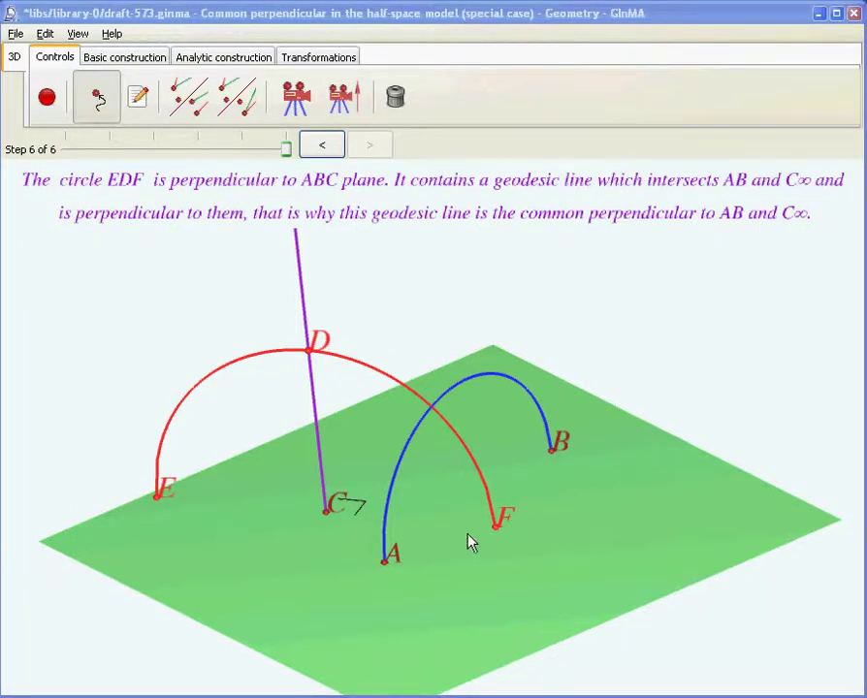
# - Reposition point A and slide point C right along the plane
pyautogui.moveTo(386, 570); pyautogui.dragTo(365, 555)
pyautogui.moveTo(312, 494); pyautogui.dragTo(398, 521)
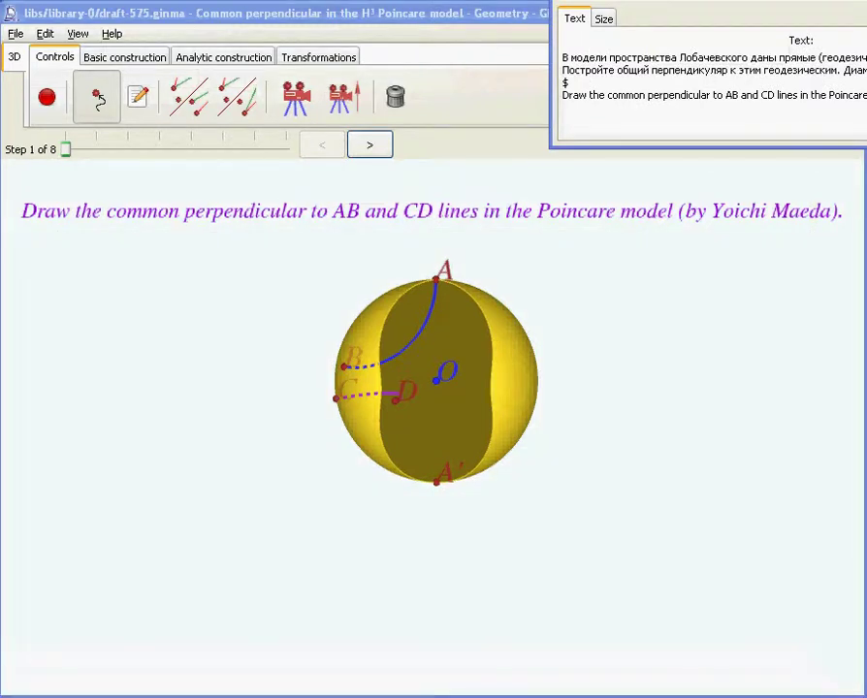
# - Close the Text panel and hide the Control panel so the drawing fills the window
pyautogui.click(750, 35)
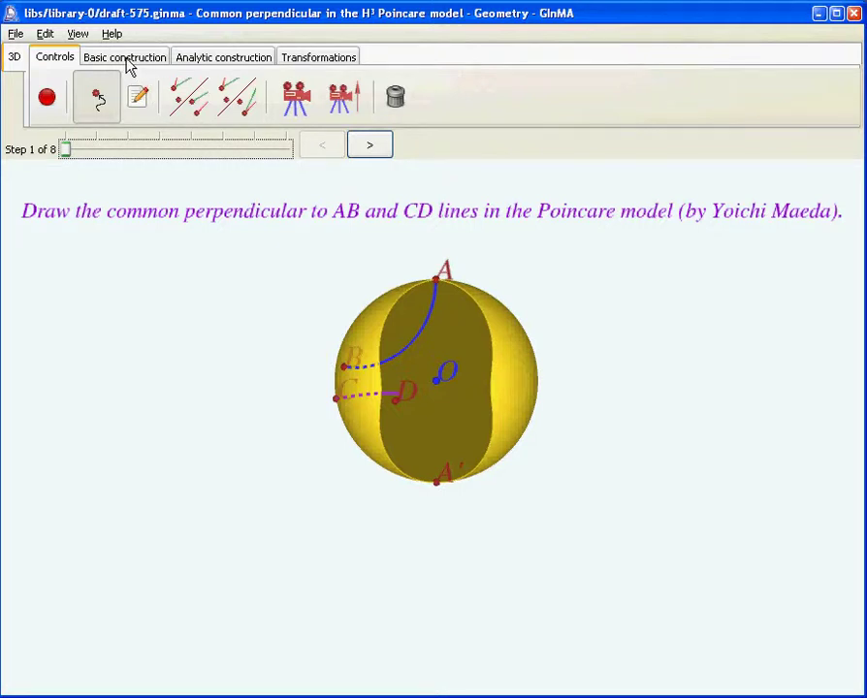
pyautogui.click(75, 34)
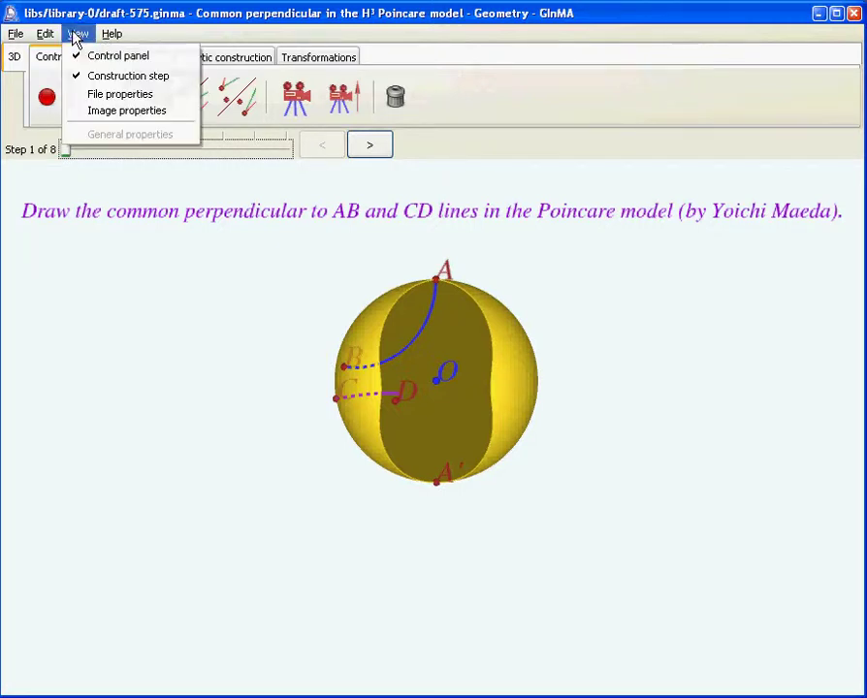
pyautogui.click(93, 56)
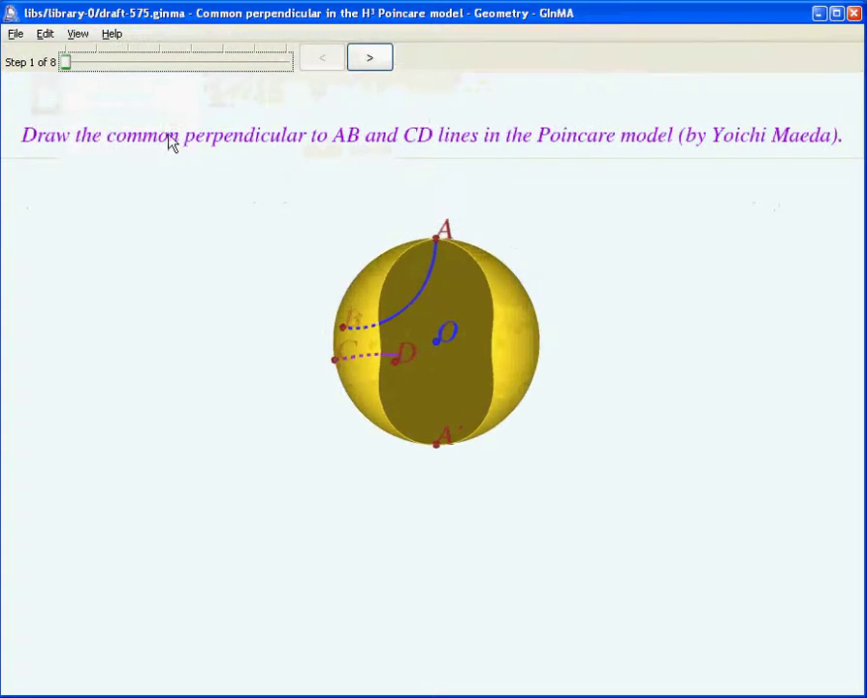
# - Enlarge the sphere via A', adjust D, B and C, then advance to step 2 of 8
pyautogui.moveTo(444, 459); pyautogui.dragTo(440, 503)
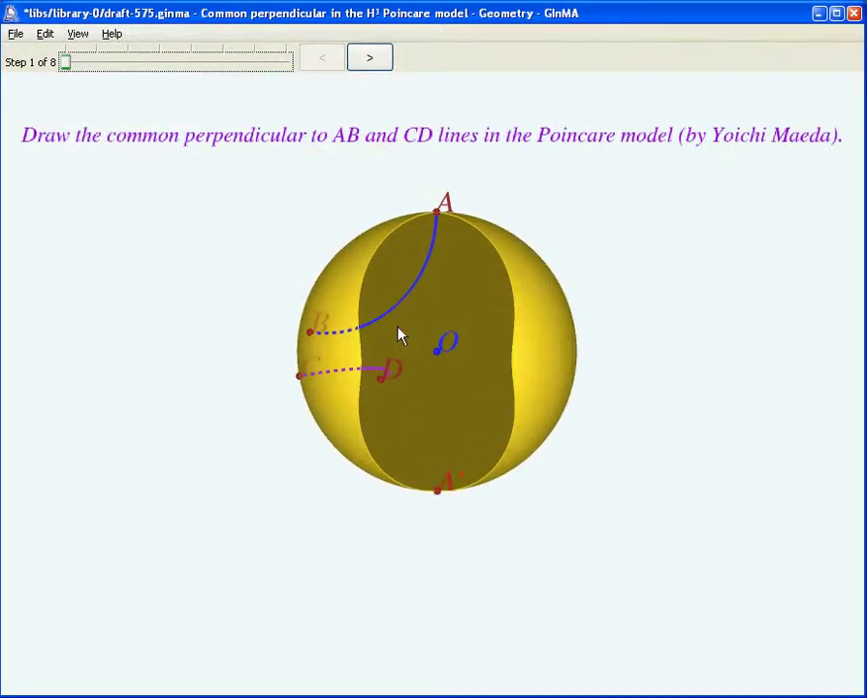
pyautogui.moveTo(391, 386); pyautogui.dragTo(403, 403)
pyautogui.moveTo(320, 328); pyautogui.dragTo(312, 334)
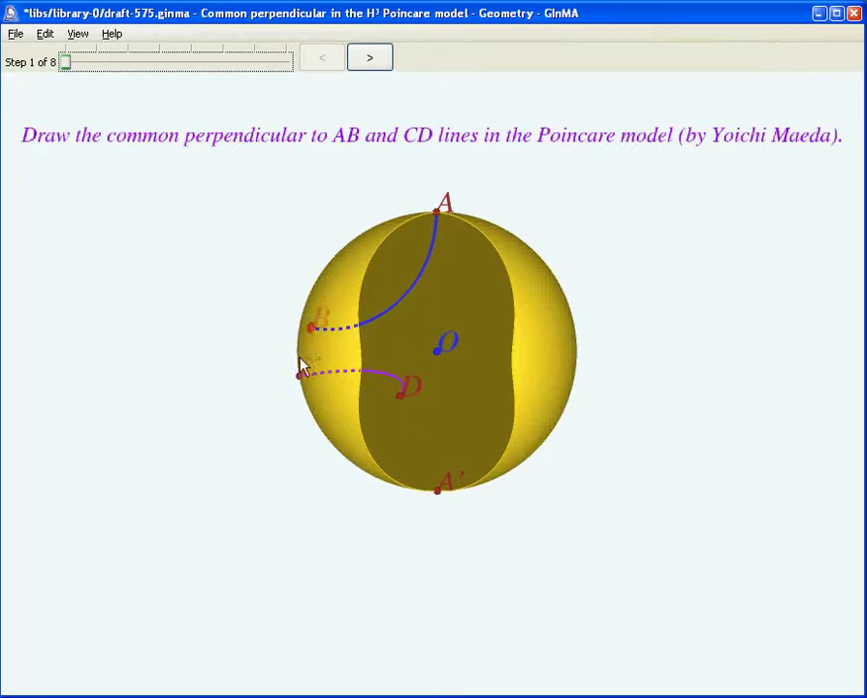
pyautogui.moveTo(296, 378); pyautogui.dragTo(316, 388)
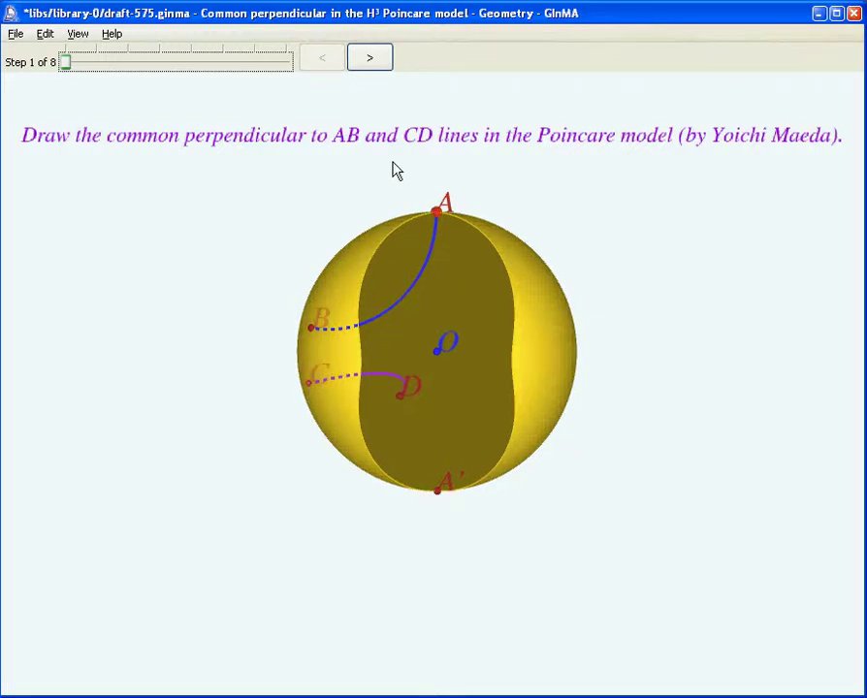
pyautogui.click(368, 60)
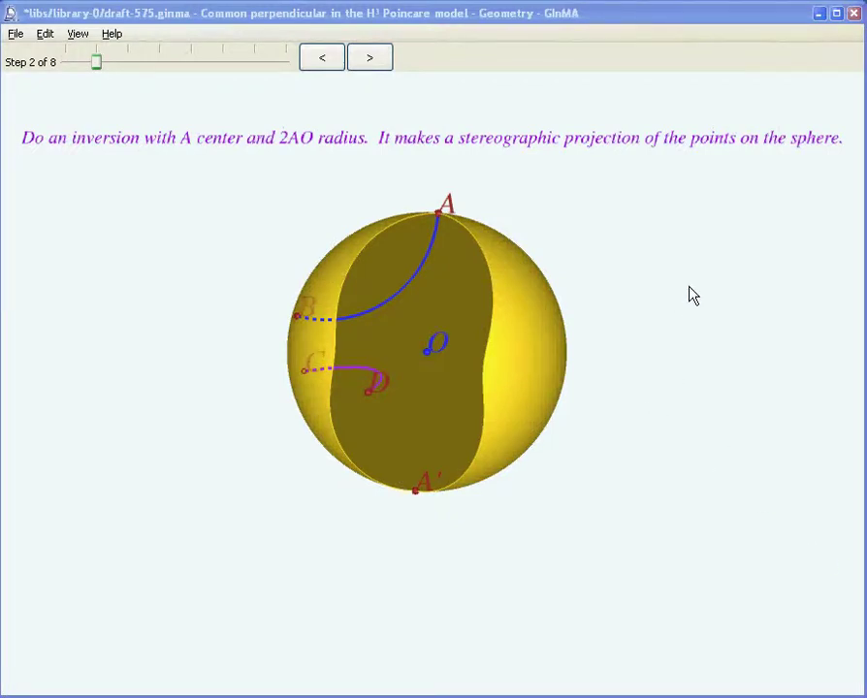
# - Go to step 3 of 8 and slide trial point M along arc CD toward D
pyautogui.click(373, 62)
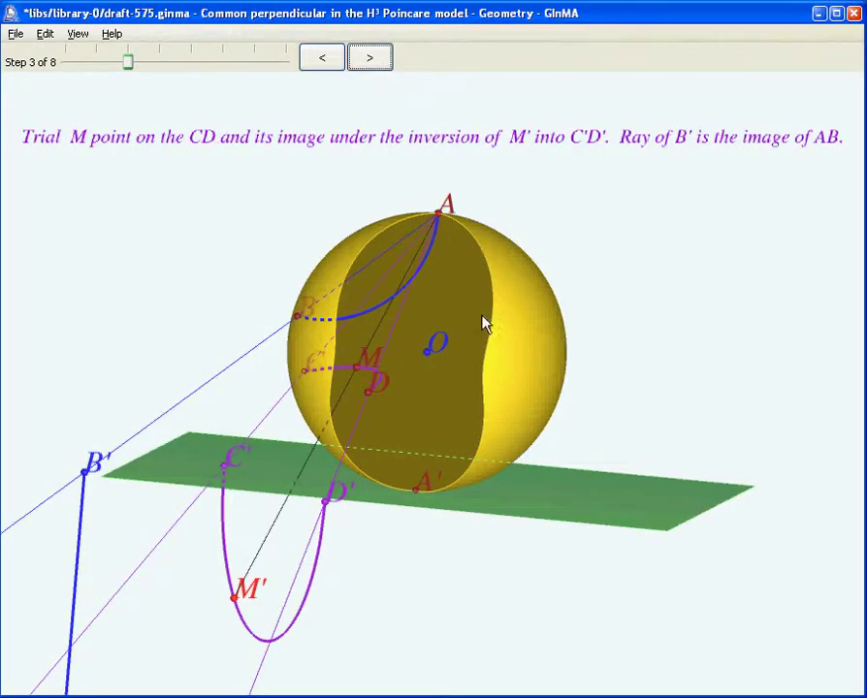
pyautogui.moveTo(355, 375)
pyautogui.mouseDown()
pyautogui.moveTo(381, 369)
pyautogui.moveTo(382, 355)
pyautogui.moveTo(356, 351)
pyautogui.mouseUp()
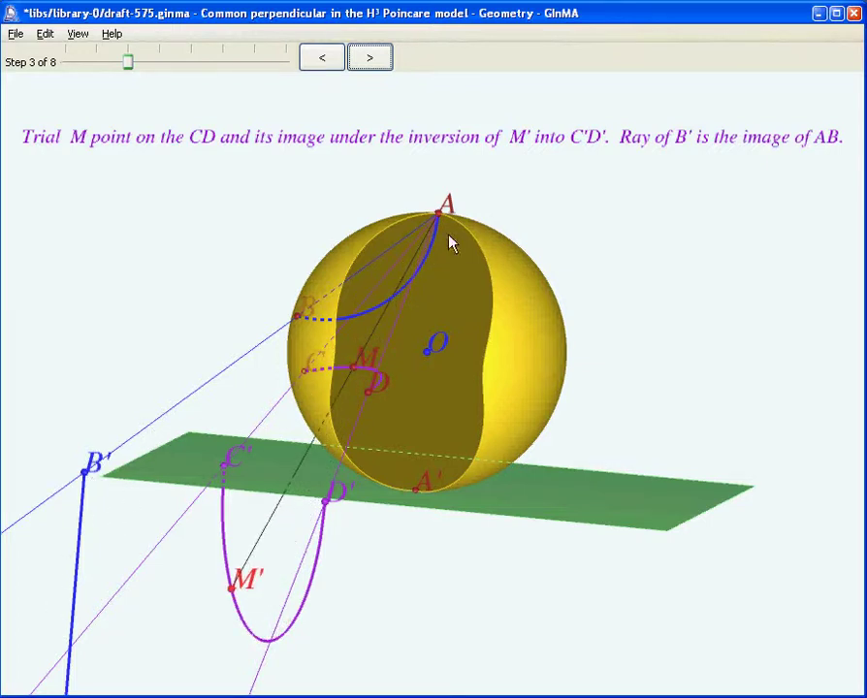
pyautogui.moveTo(351, 369); pyautogui.dragTo(473, 428)
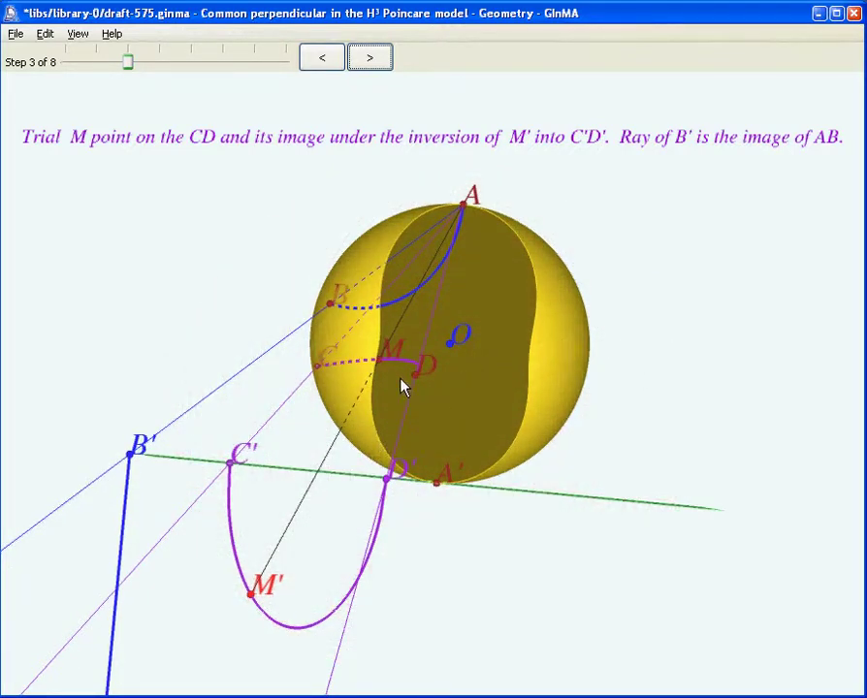
pyautogui.moveTo(384, 361)
pyautogui.mouseDown()
pyautogui.moveTo(423, 363)
pyautogui.moveTo(392, 359)
pyautogui.mouseUp()
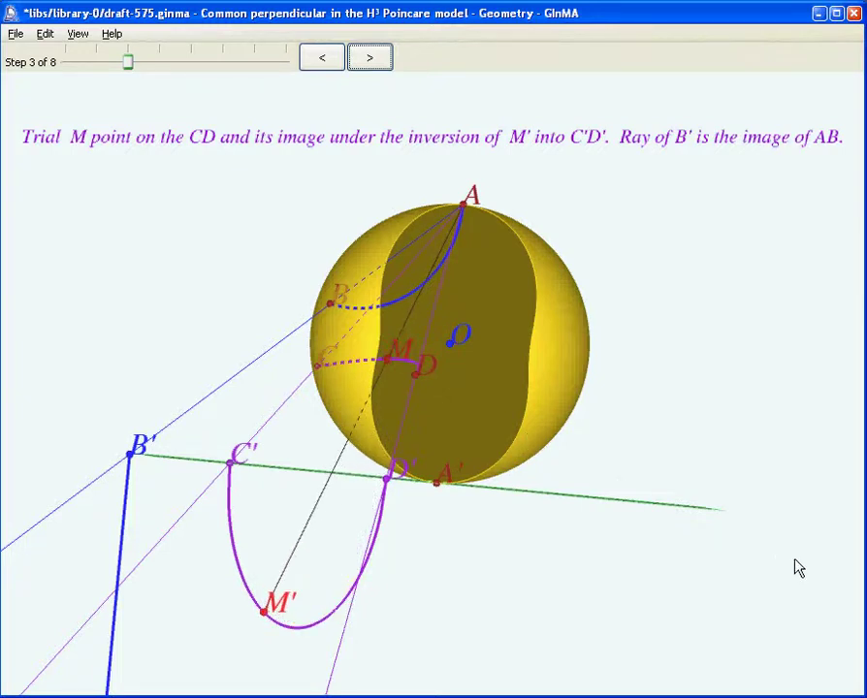